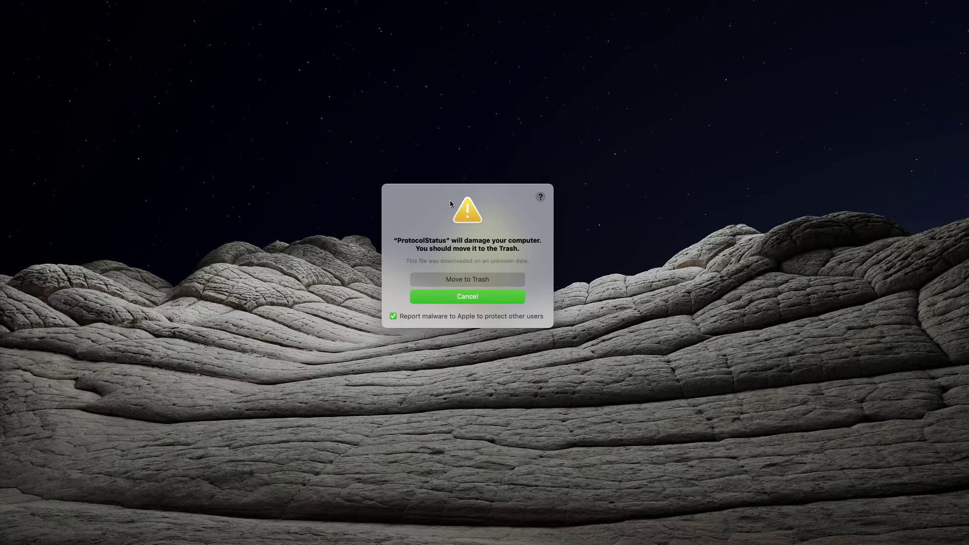
Reposition the malware warning dialog and briefly highlight the ProtocolStatus name in it.
left_click_drag(456, 201, 455, 202)
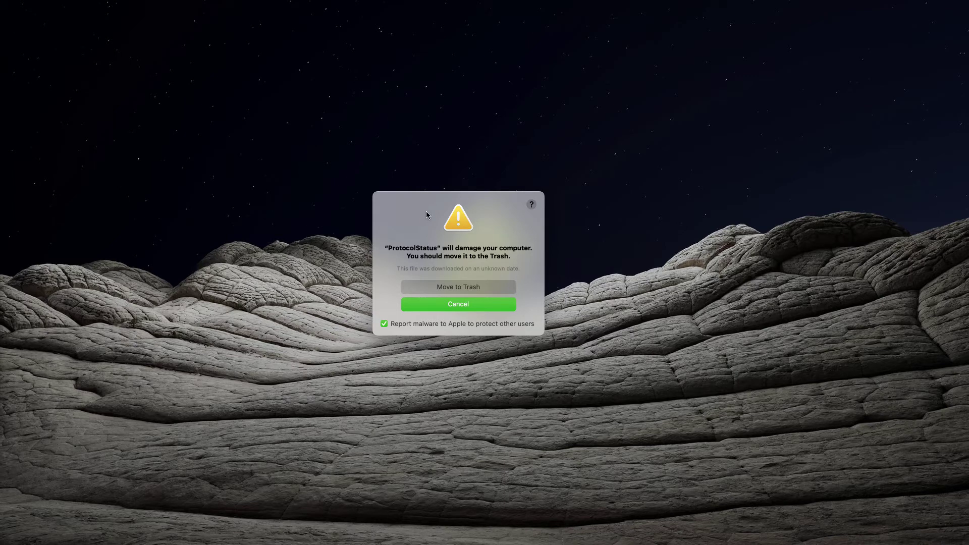
left_click_drag(448, 207, 441, 207)
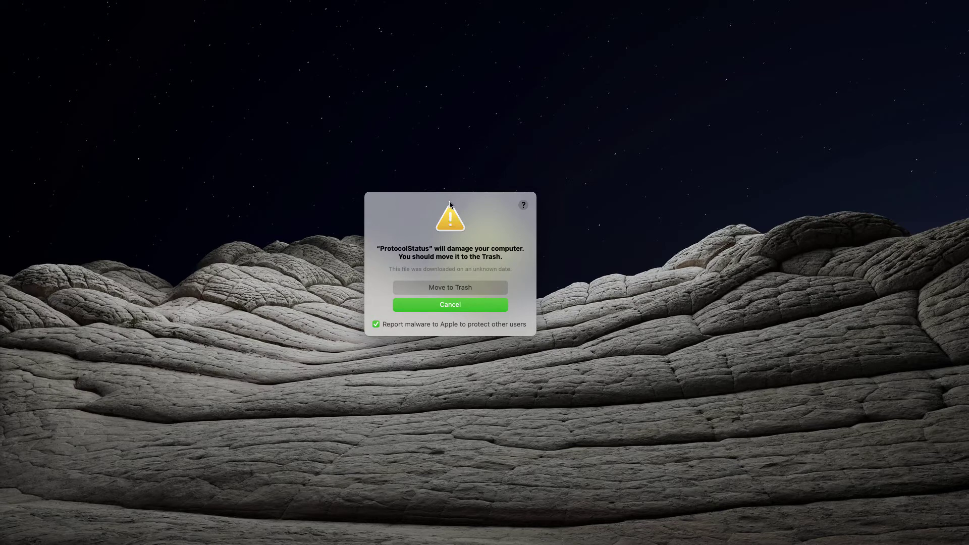
left_click_drag(449, 200, 448, 204)
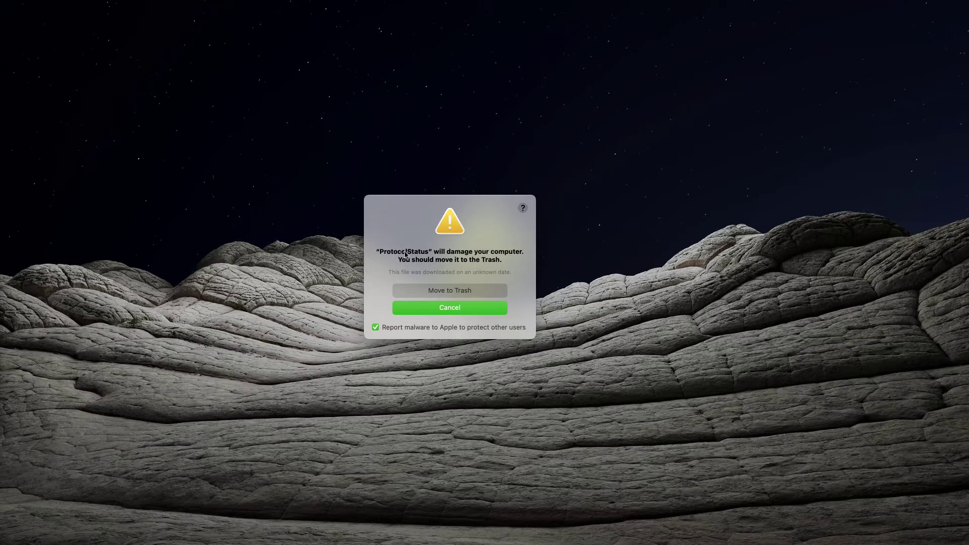
left_click_drag(426, 255, 379, 255)
left_click(511, 257)
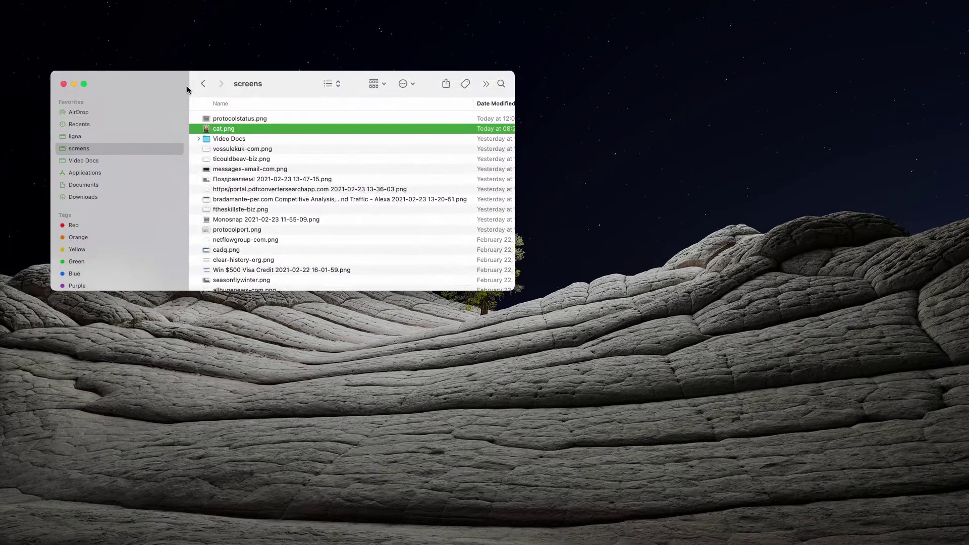
Show the Applications folder in Finder and scroll through the installed apps.
left_click(213, 218)
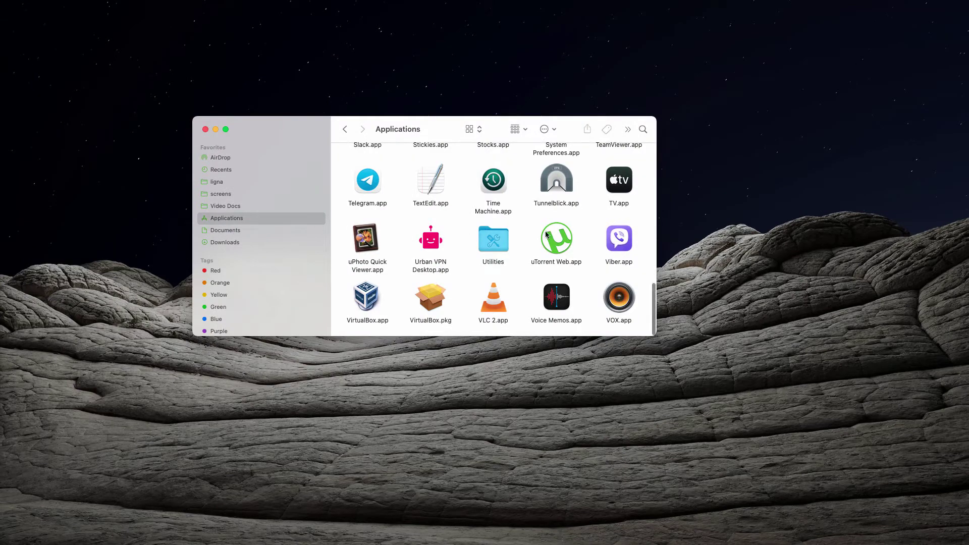
scroll(531, 260, "up", 15)
scroll(531, 261, "up", 5)
scroll(530, 261, "down", 2)
scroll(534, 260, "up", 2)
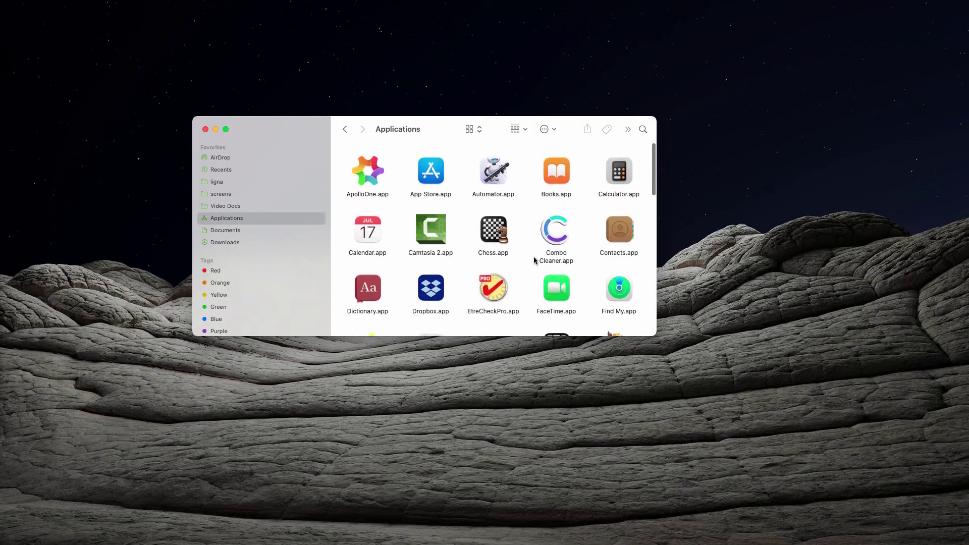
scroll(534, 259, "down", 10)
scroll(534, 260, "down", 8)
scroll(540, 261, "up", 2)
scroll(545, 265, "up", 10)
scroll(544, 204, "down", 10)
scroll(549, 207, "down", 8)
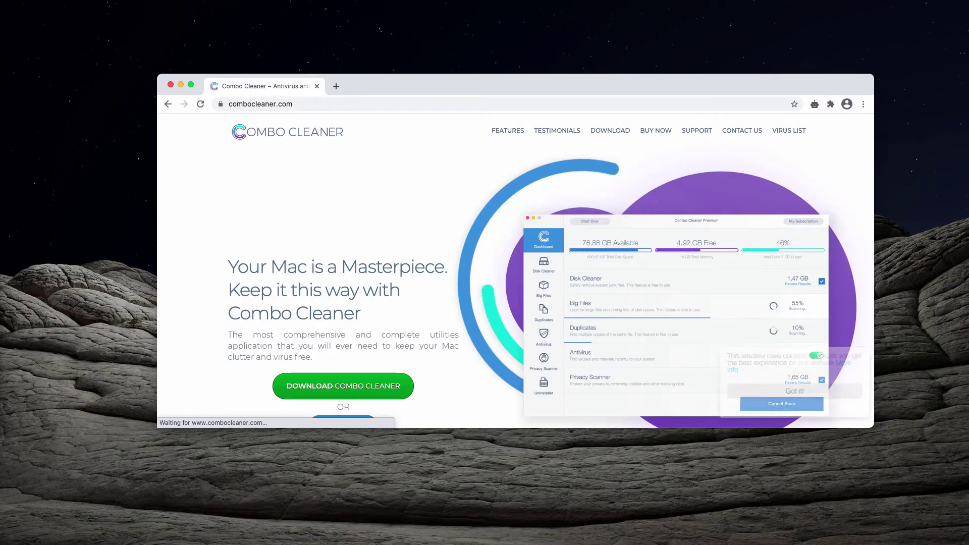
Shift the Chrome window slightly lower and select the combocleaner.com web address.
left_click_drag(501, 84, 502, 88)
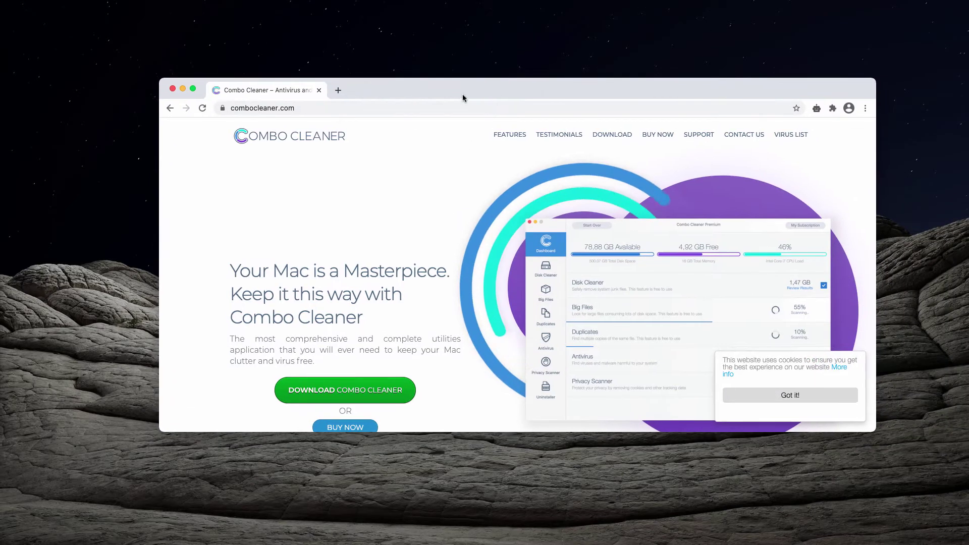
left_click(286, 107)
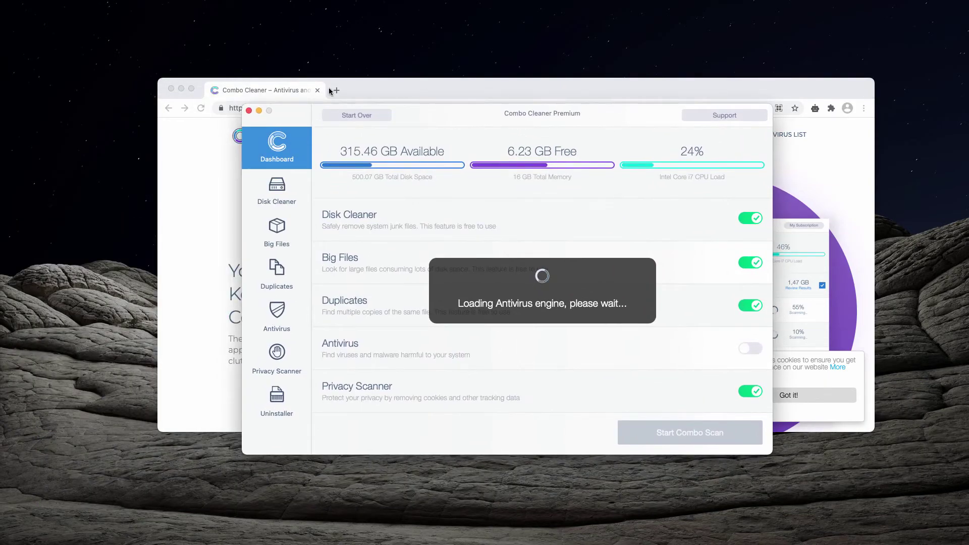
Bring the browser forward and close it to reveal the Combo Cleaner window.
left_click(319, 91)
left_click(318, 91)
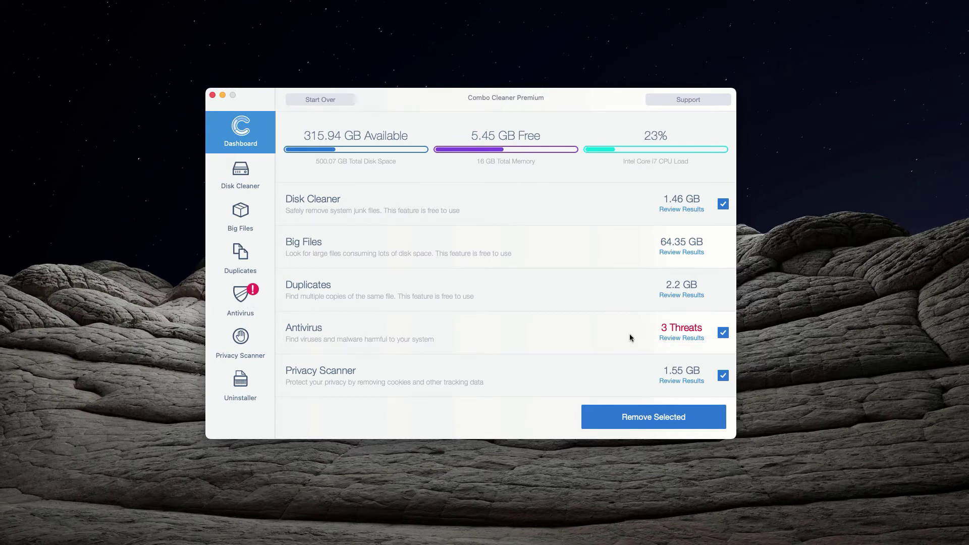
View the Antivirus threat results and reveal the infected Install.dmg in Finder.
left_click(684, 343)
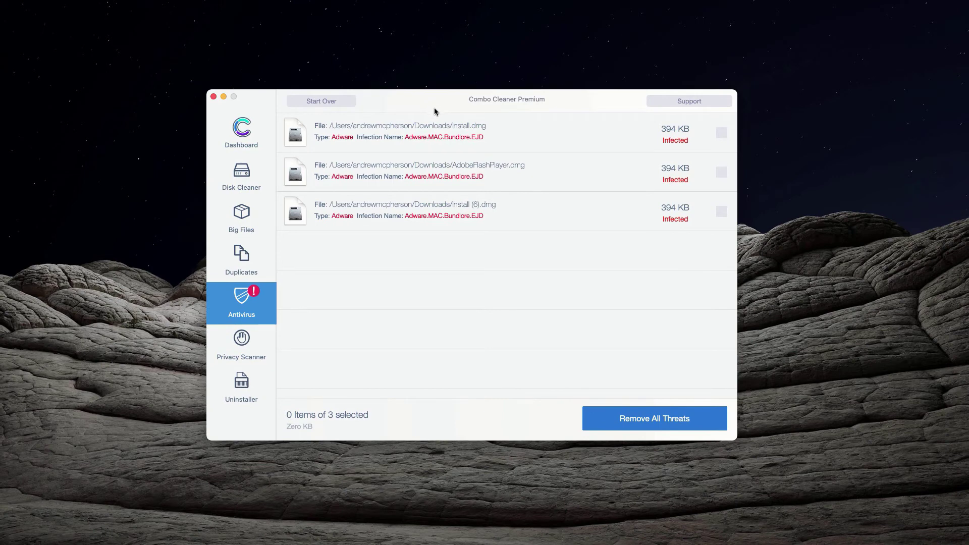
left_click(626, 125)
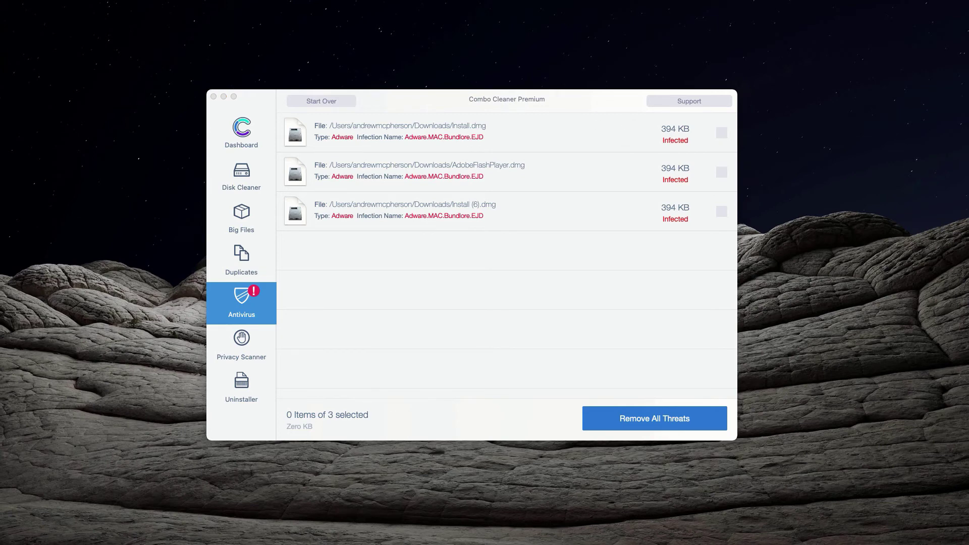
Send the infected Install.dmg to the Trash, then close the Finder Downloads window.
left_click_drag(207, 94, 376, 198)
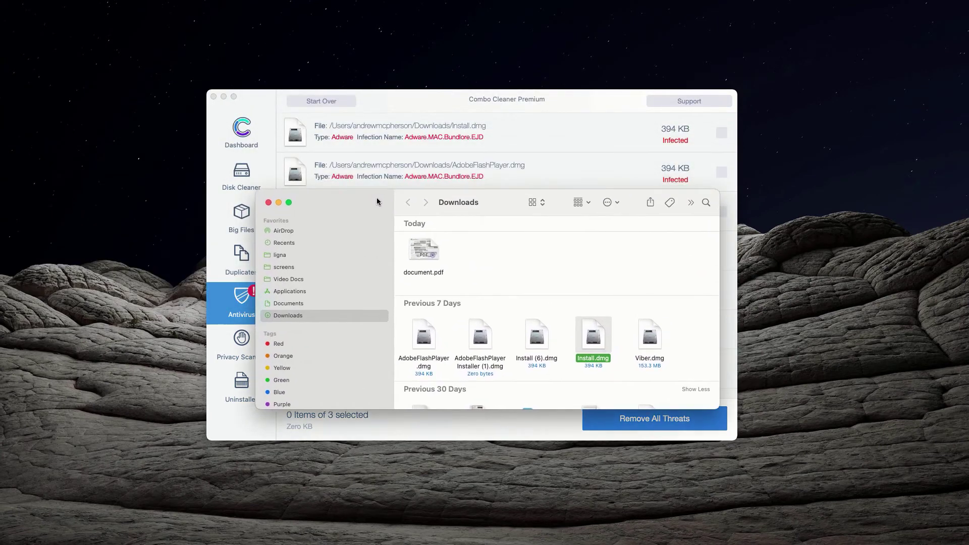
right_click(589, 341)
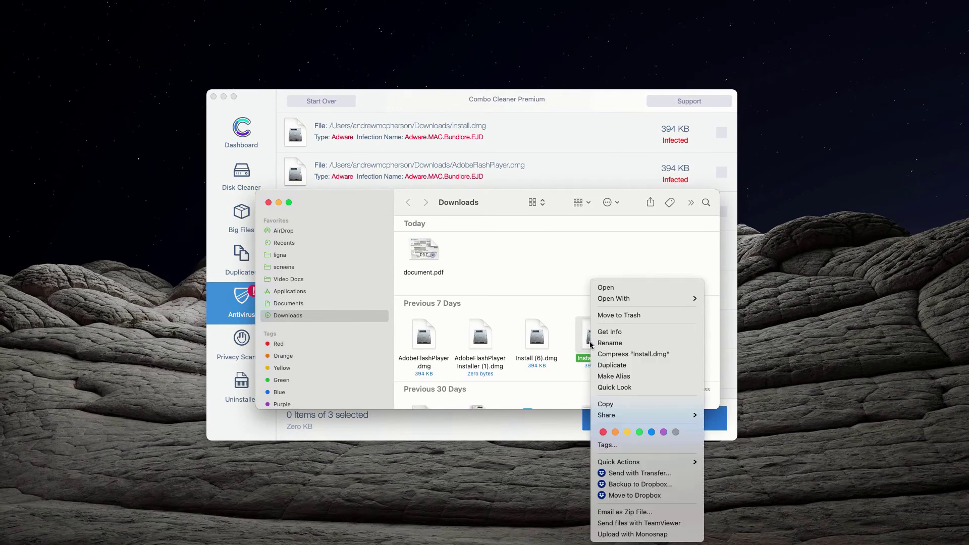
left_click(625, 316)
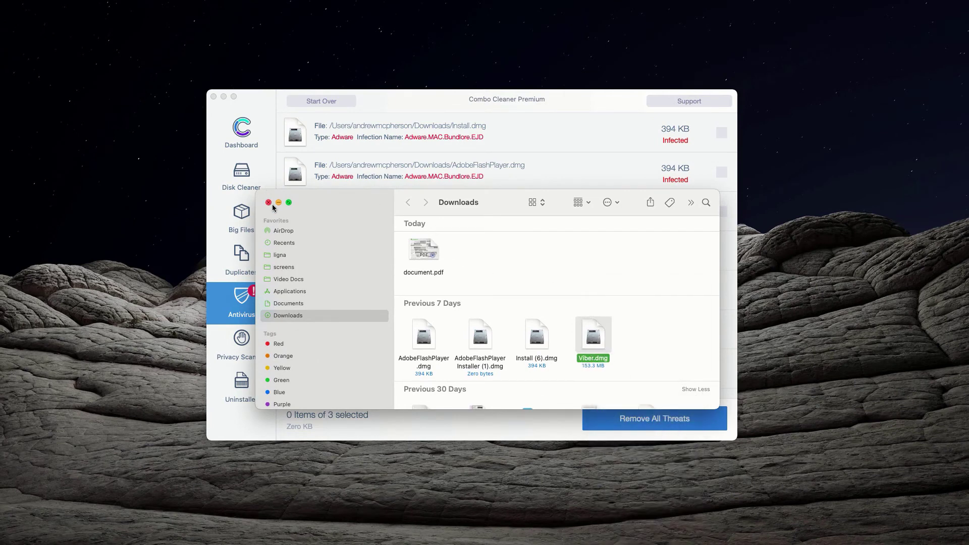
left_click(268, 202)
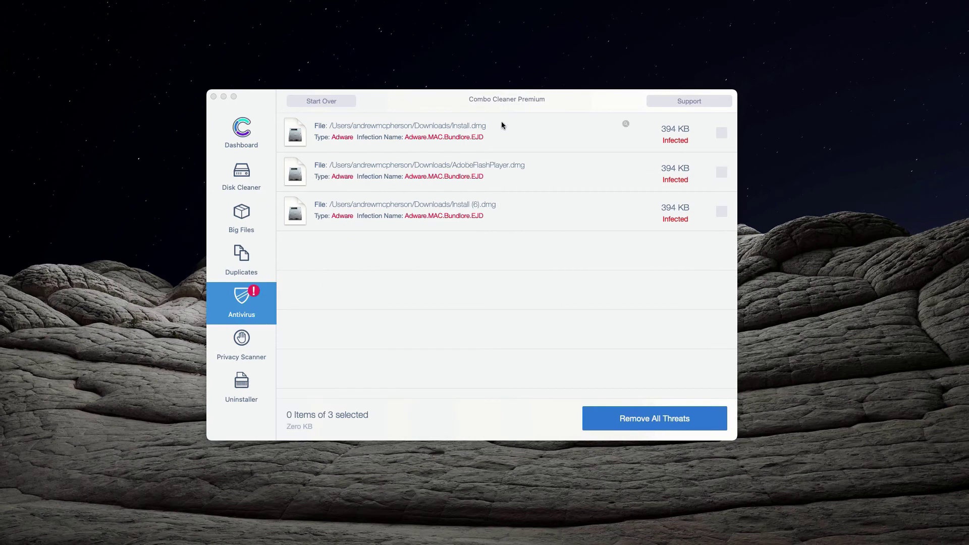
Bring Combo Cleaner to the front and go to its Support page.
left_click(505, 106)
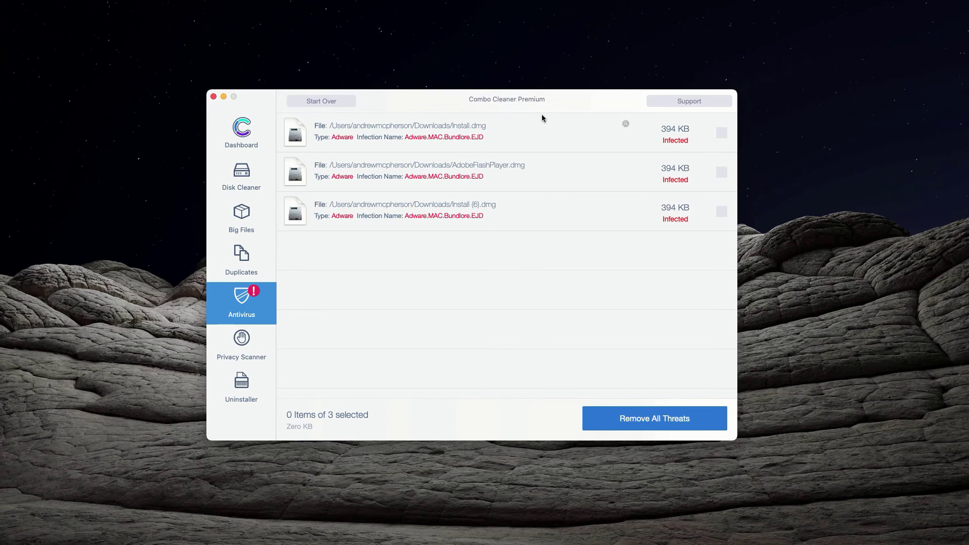
left_click(695, 102)
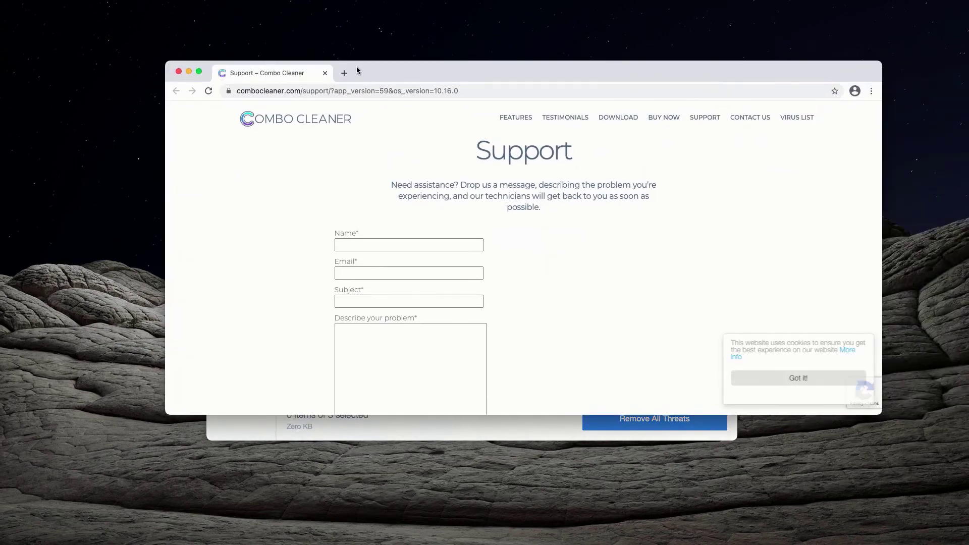
left_click_drag(383, 71, 380, 92)
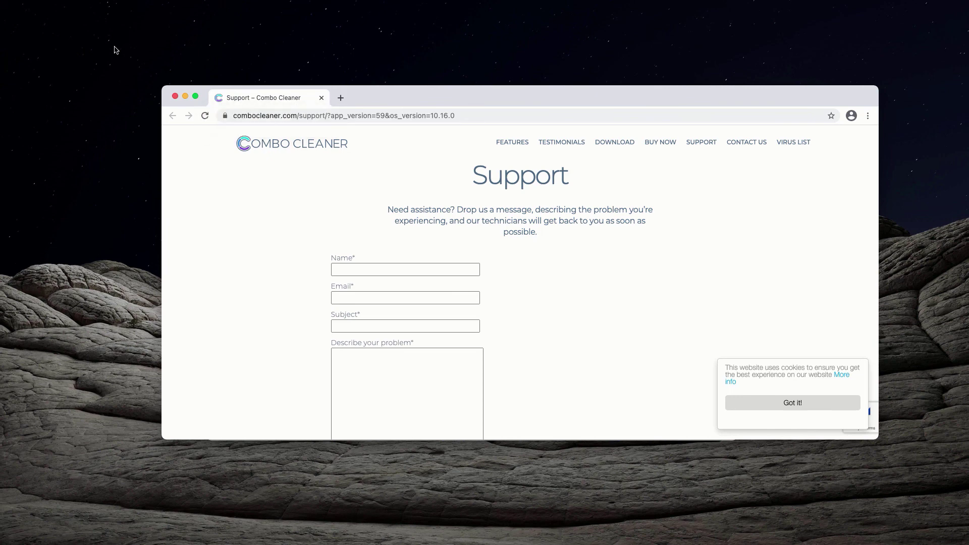
Close the browser support page to get back to Combo Cleaner's Antivirus results.
left_click(321, 97)
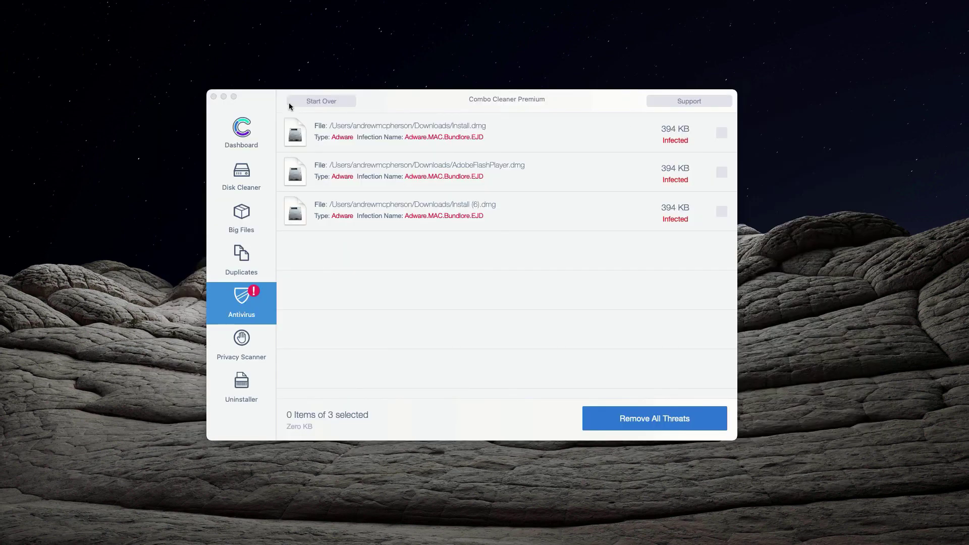